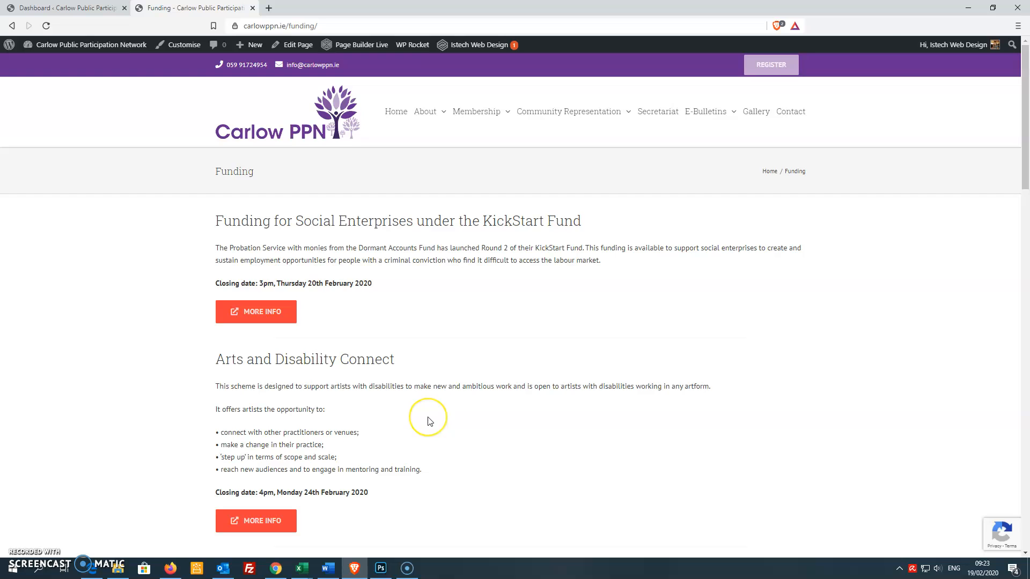
Step: Open the Funding page in the page builder editor from the admin's page list
scroll(428, 421, down, 2)
click(73, 9)
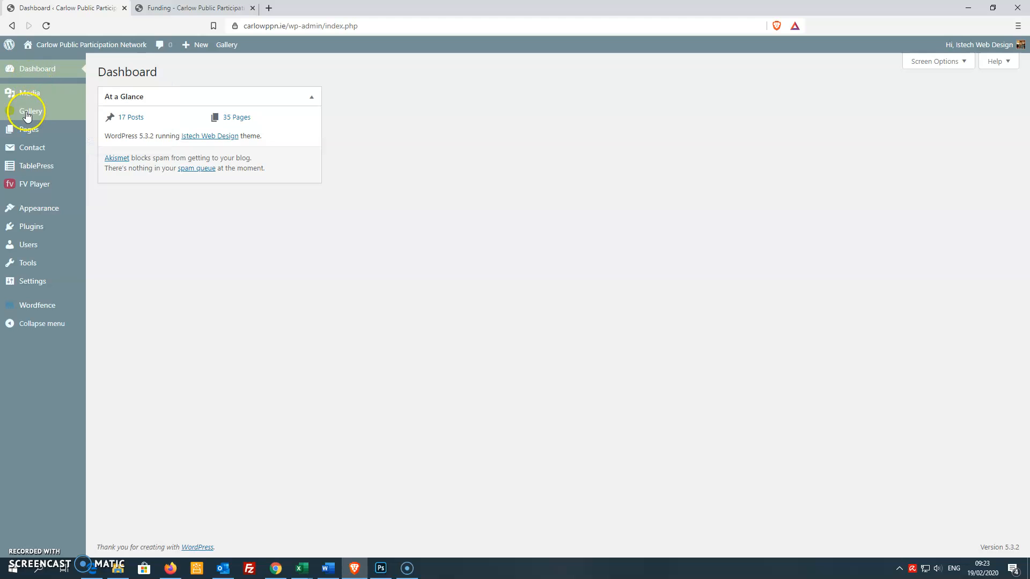
mouse_move(27, 130)
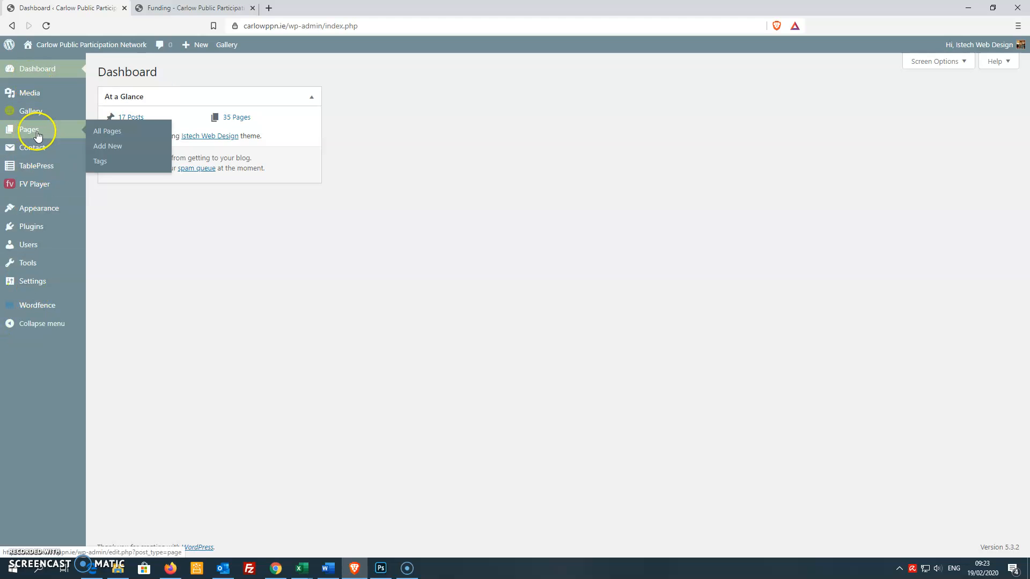
click(109, 132)
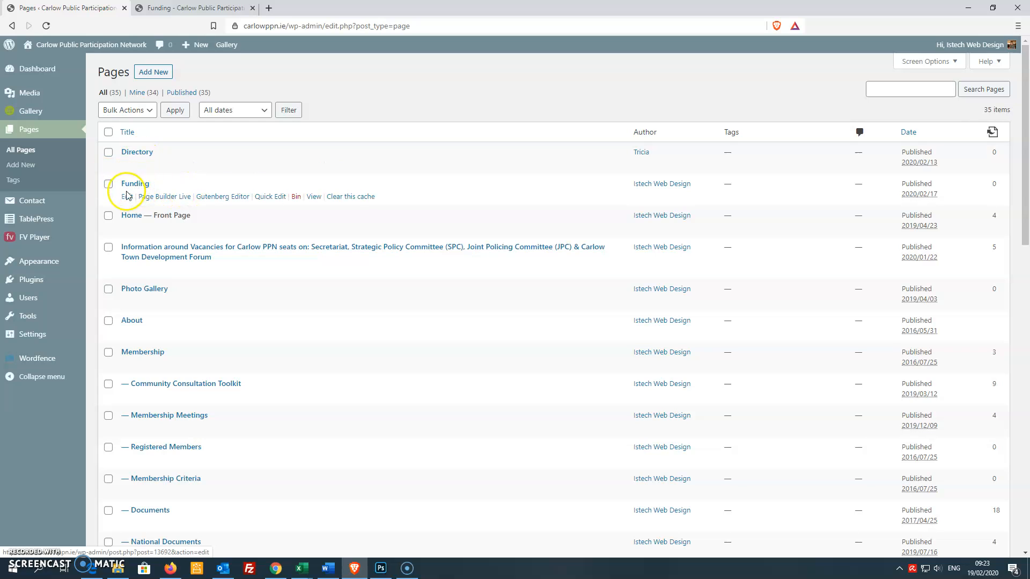
click(128, 197)
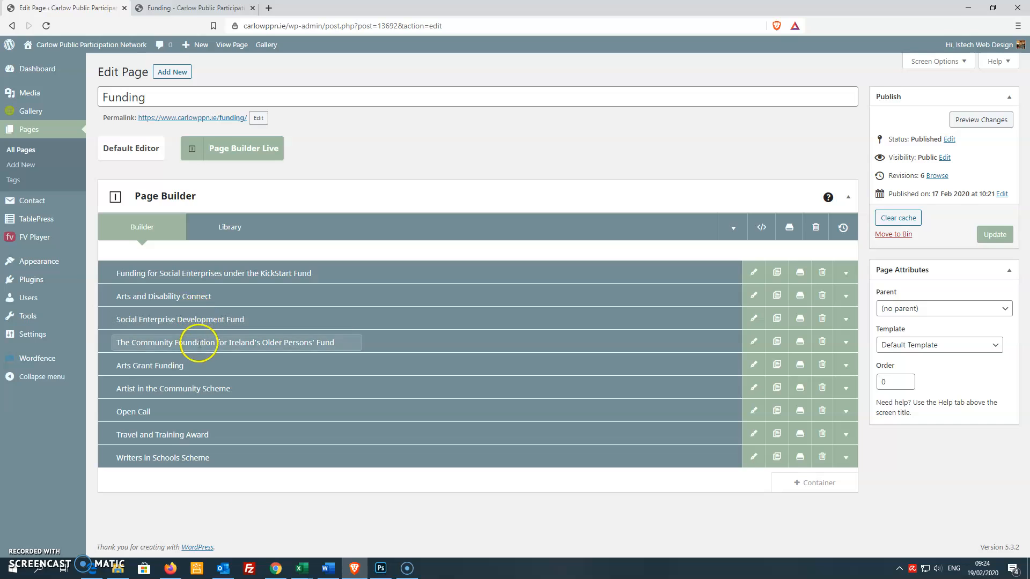
Step: Compare the live Funding page with the builder and expand the Social Enterprise Development Fund container
click(204, 8)
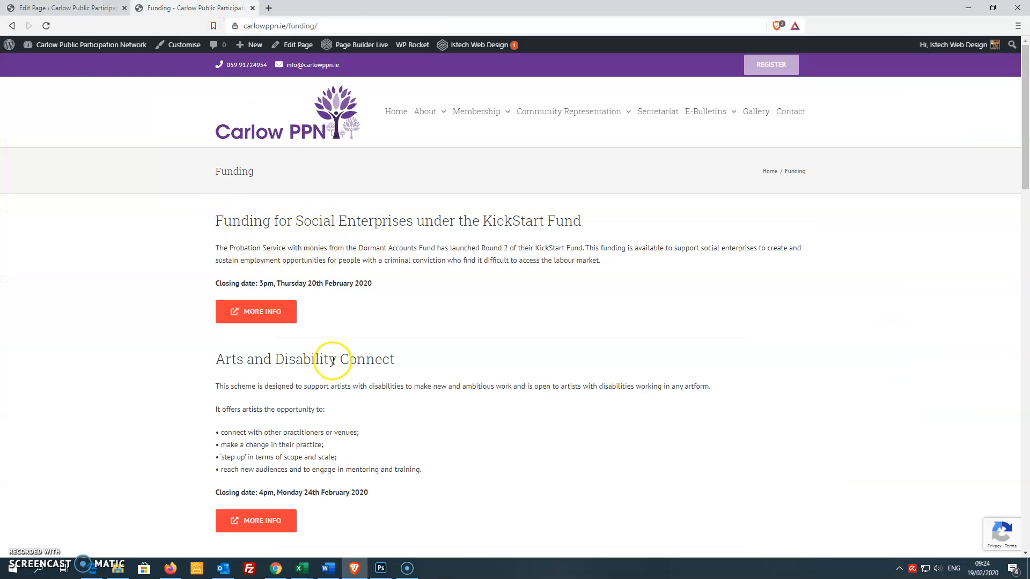
click(52, 8)
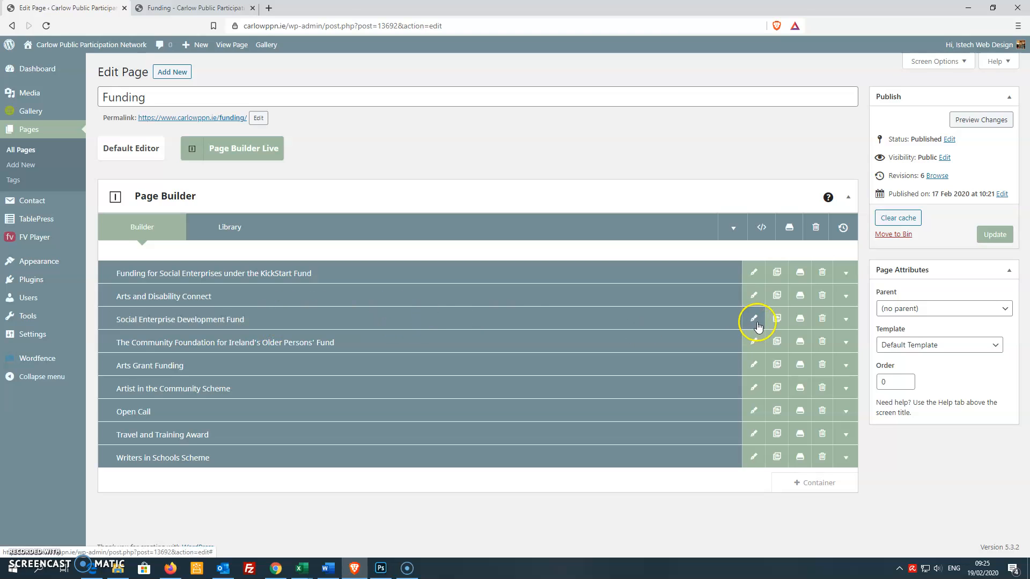
click(845, 322)
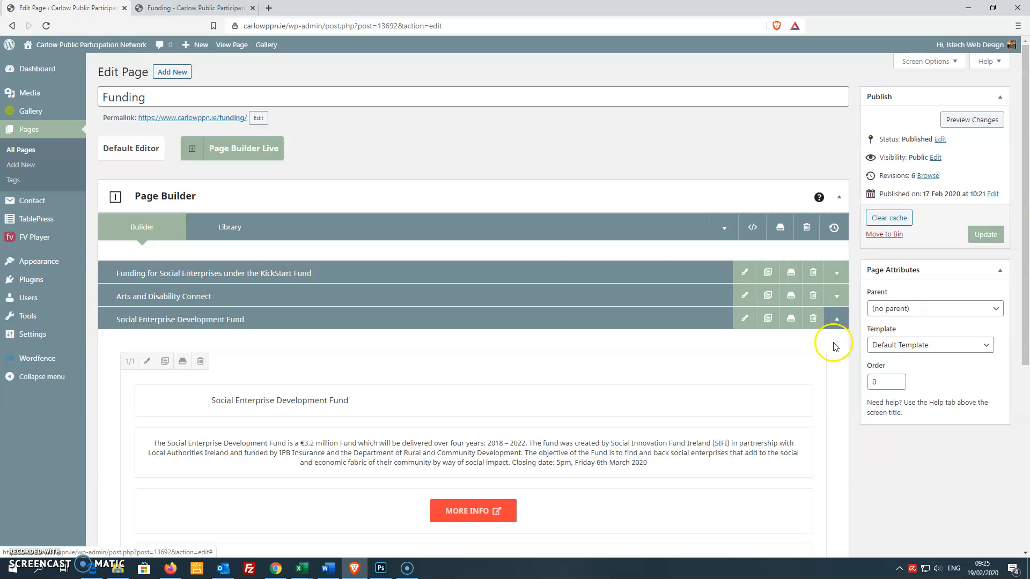
scroll(922, 468, down, 3)
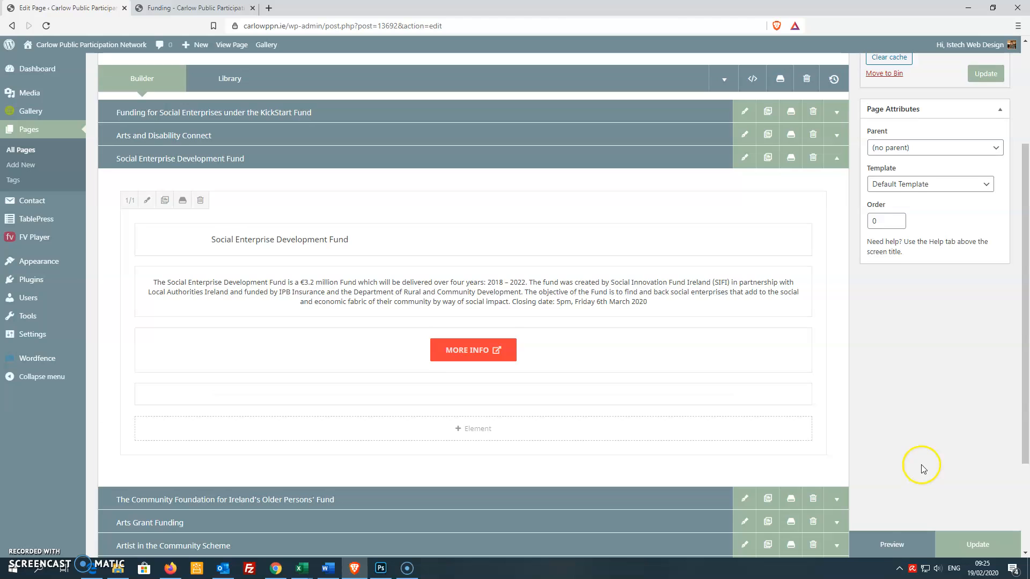
scroll(923, 468, down, 1)
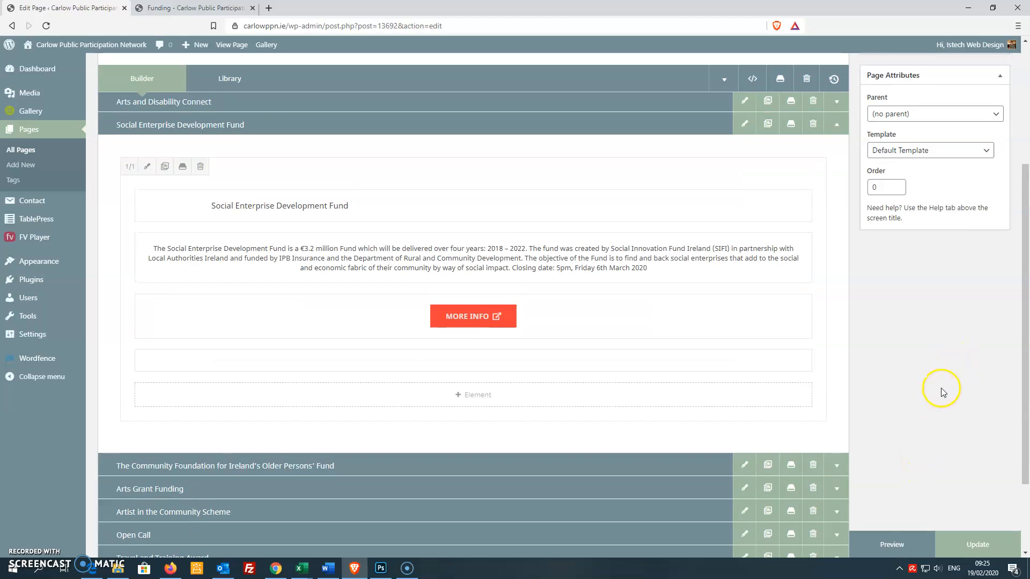
scroll(944, 389, up, 2)
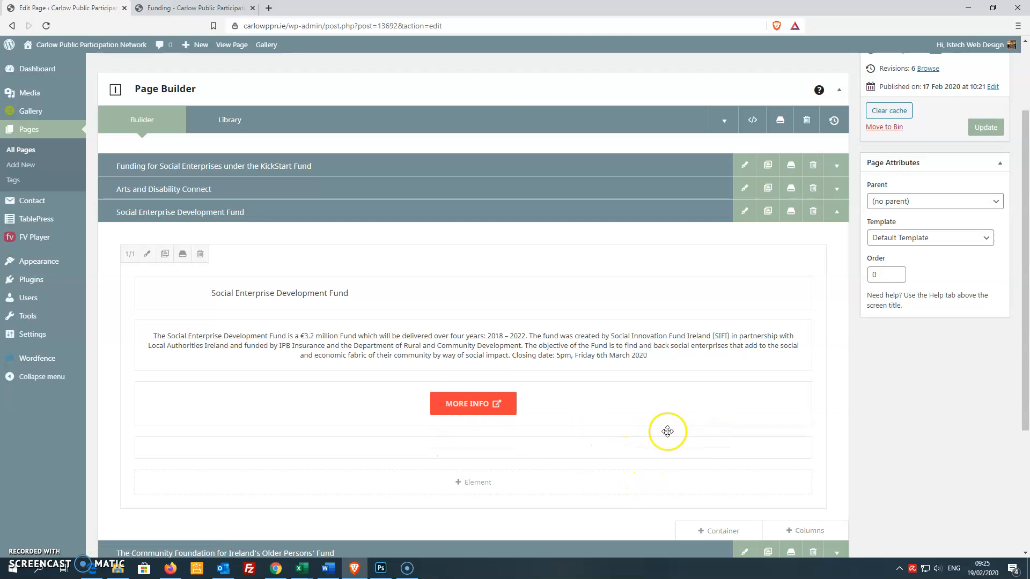
Step: Inspect the Social Enterprise Development Fund text block's content, then collapse that container
mouse_move(403, 339)
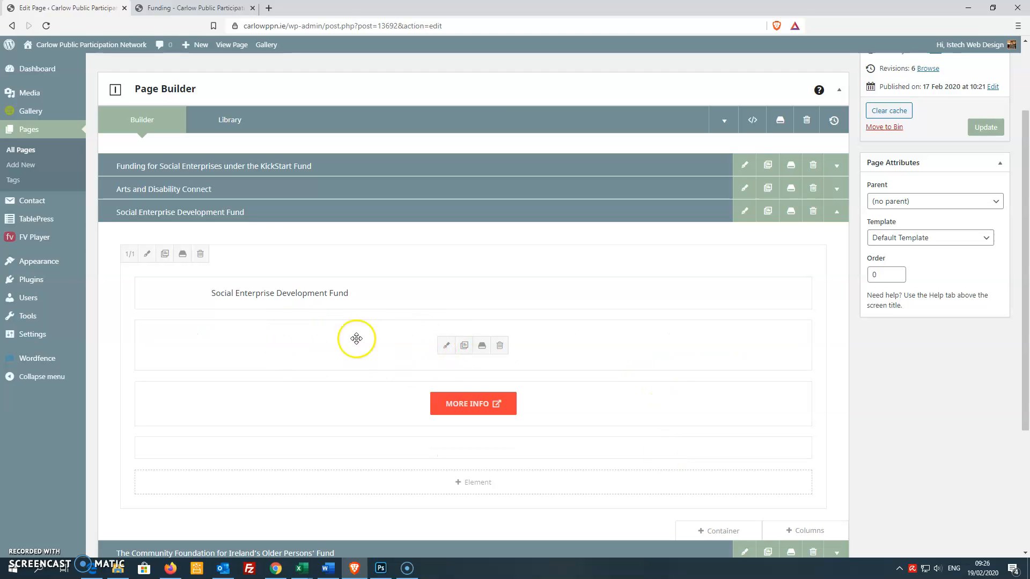
click(446, 349)
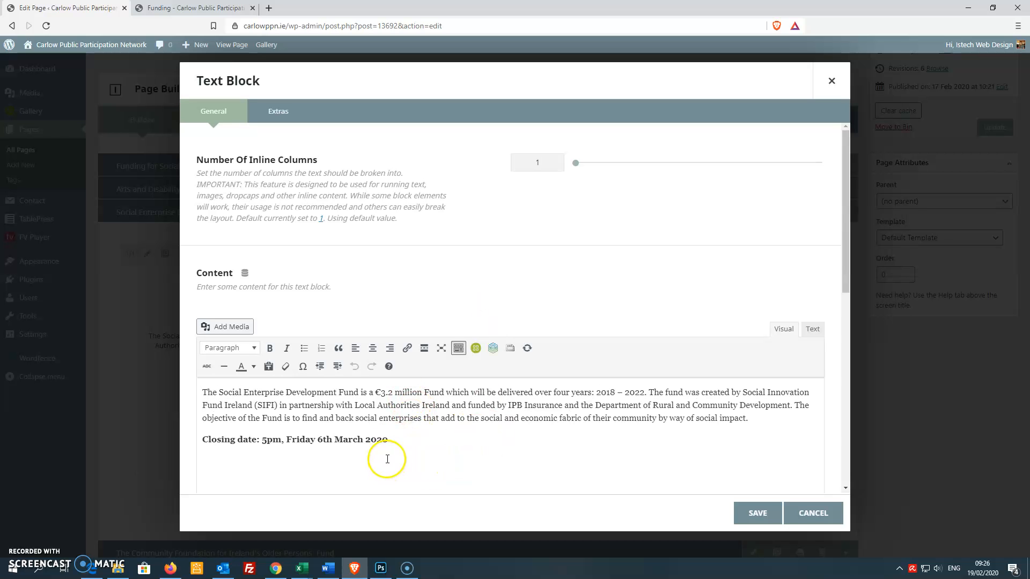
click(207, 440)
drag(207, 440, 406, 442)
drag(315, 406, 598, 419)
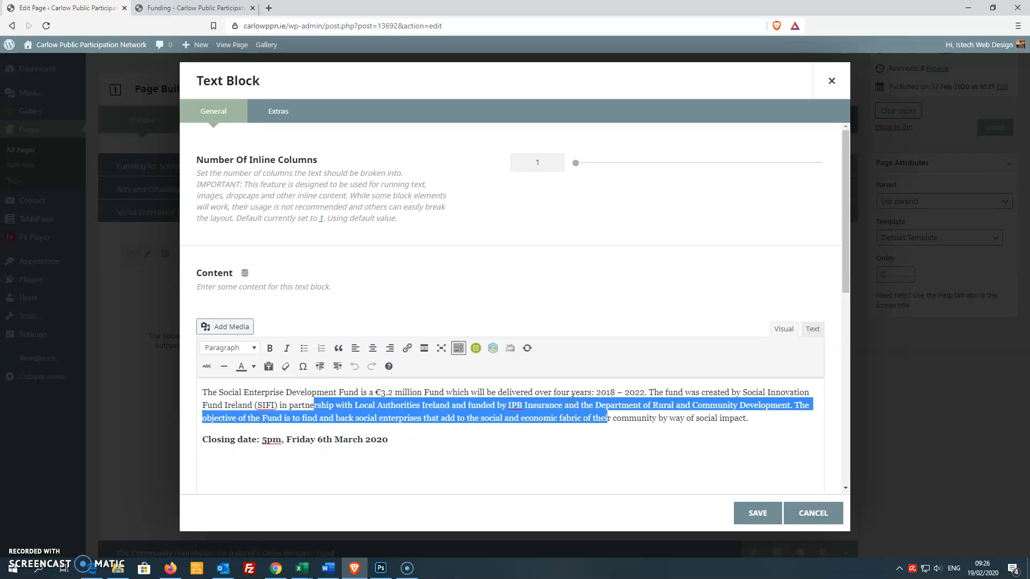
click(530, 451)
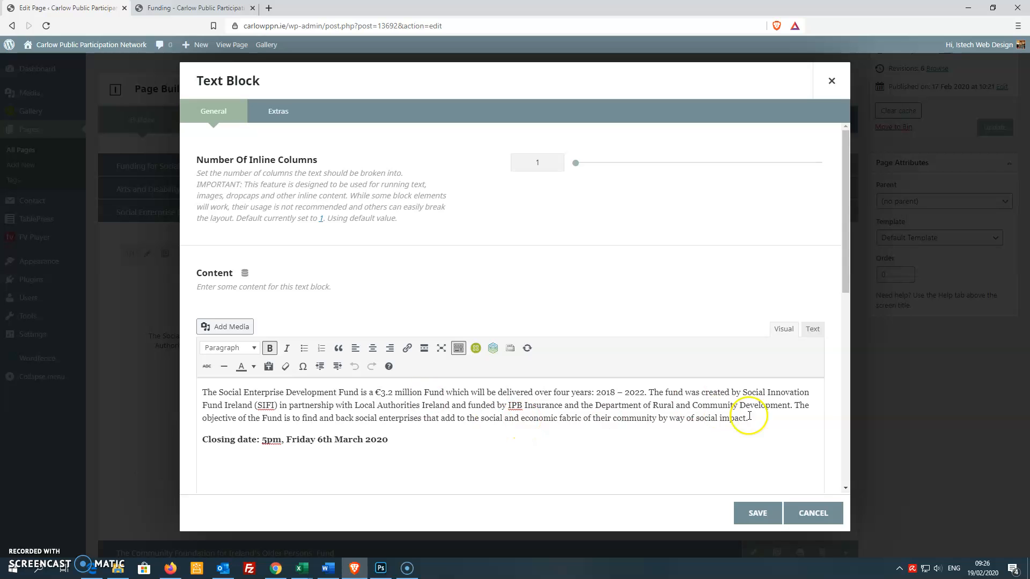
click(749, 515)
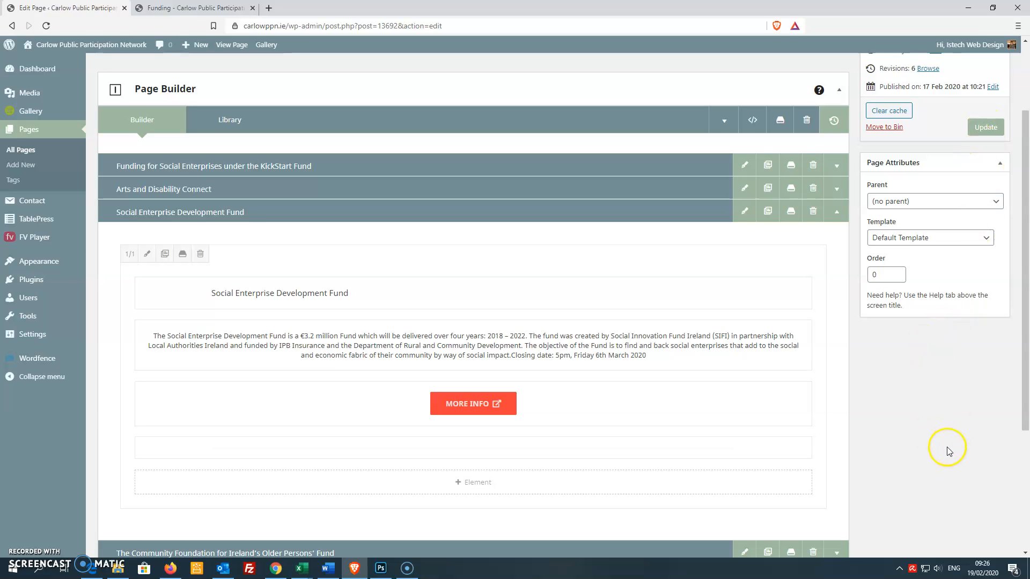
click(838, 215)
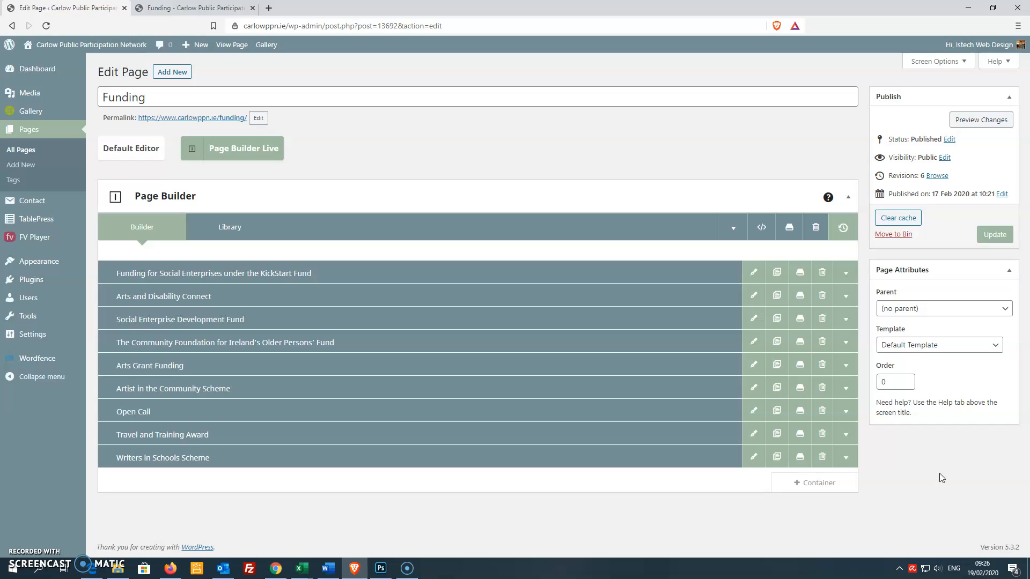
Step: Clone the Writers in Schools Scheme container and expand the copy
click(777, 459)
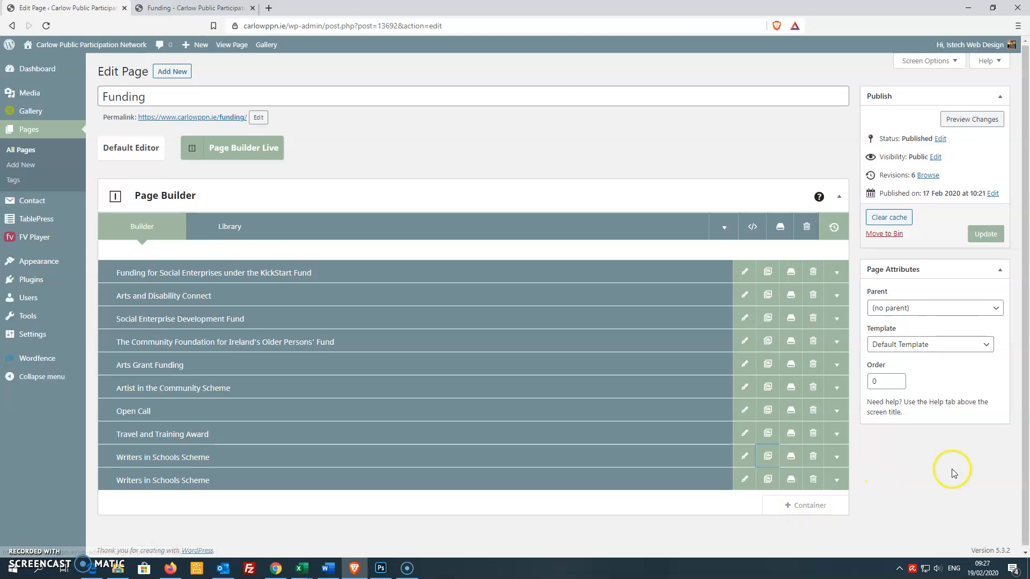
scroll(953, 474, down, 1)
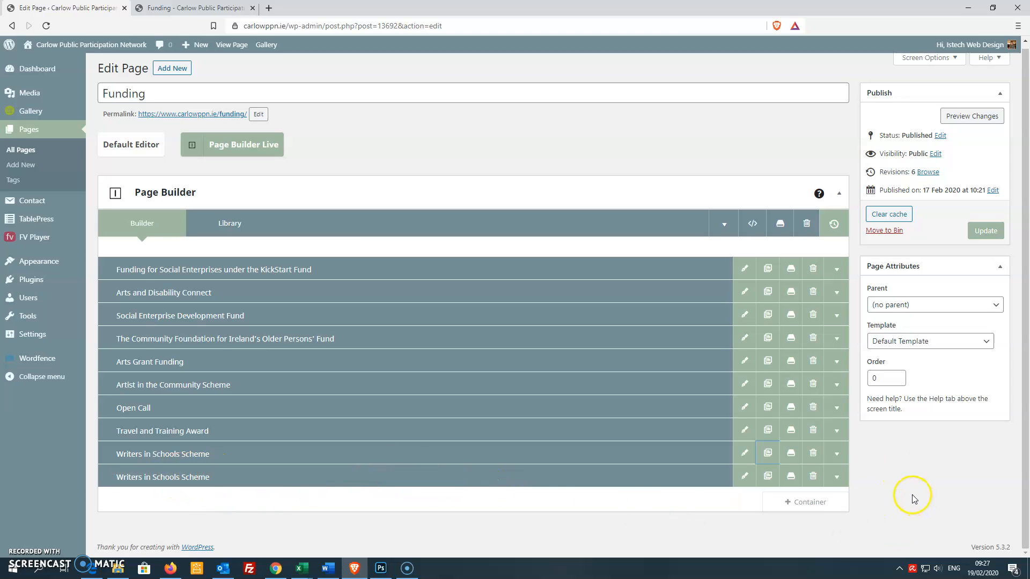
click(836, 477)
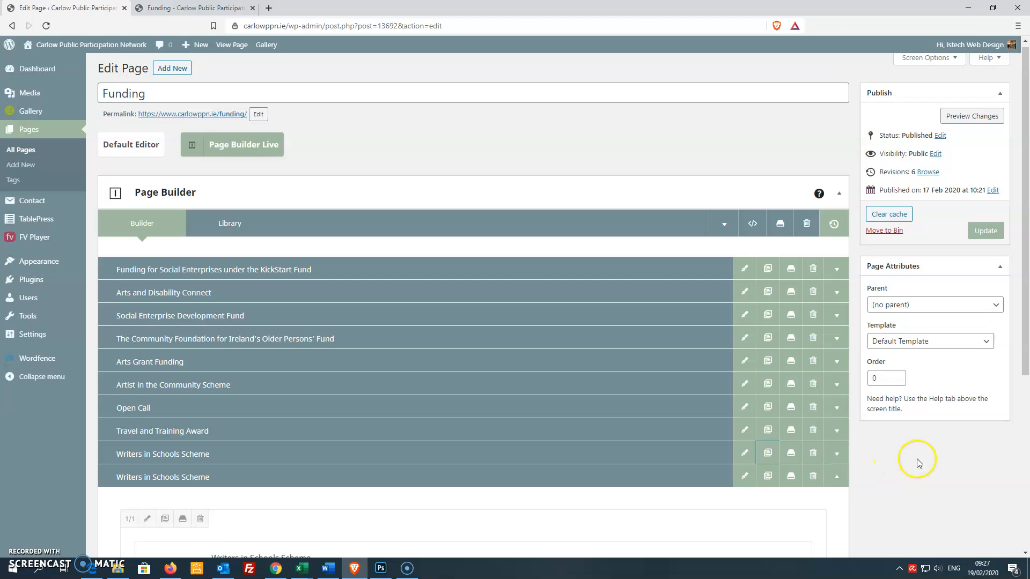
Step: Change the copy's heading title to a first name followed by 's Test Funding
scroll(923, 463, down, 1)
scroll(922, 464, down, 4)
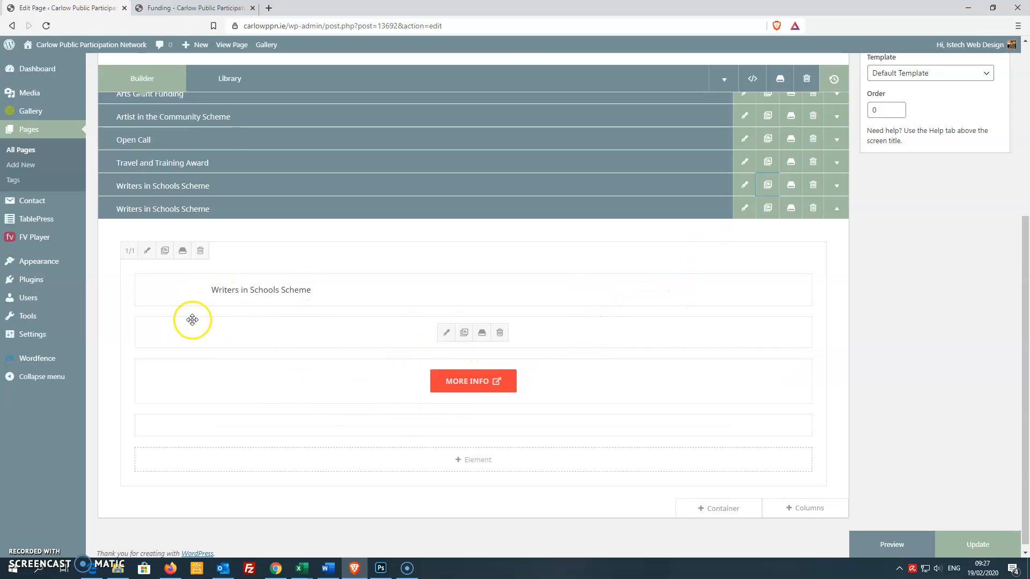
click(445, 290)
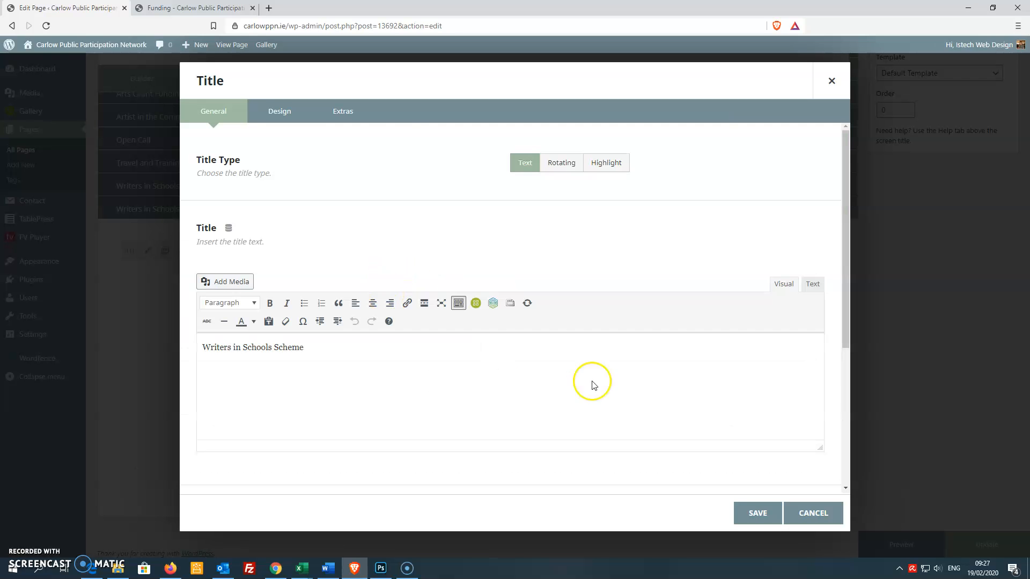
click(813, 286)
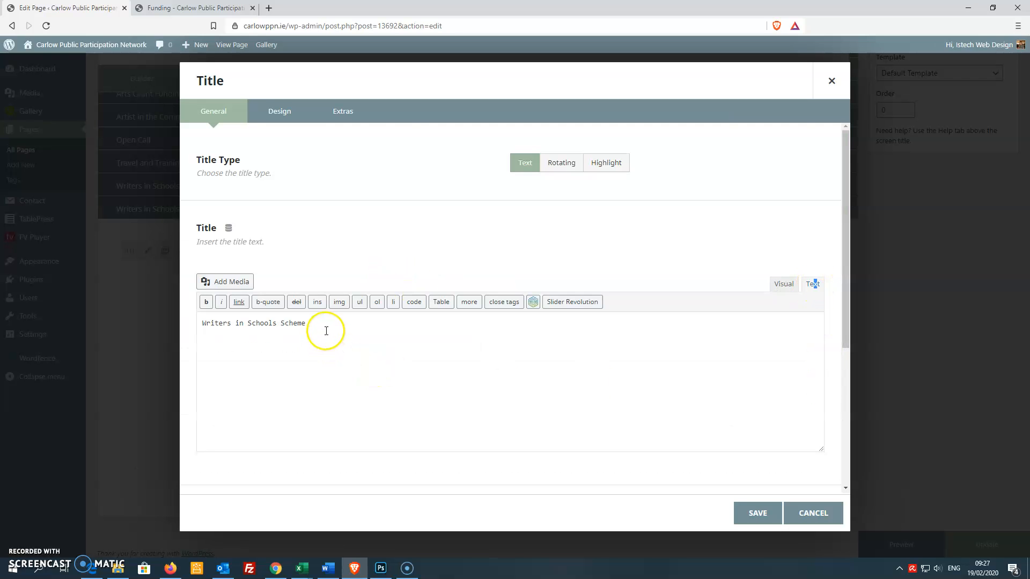
drag(326, 331, 150, 332)
text(Fiona's )
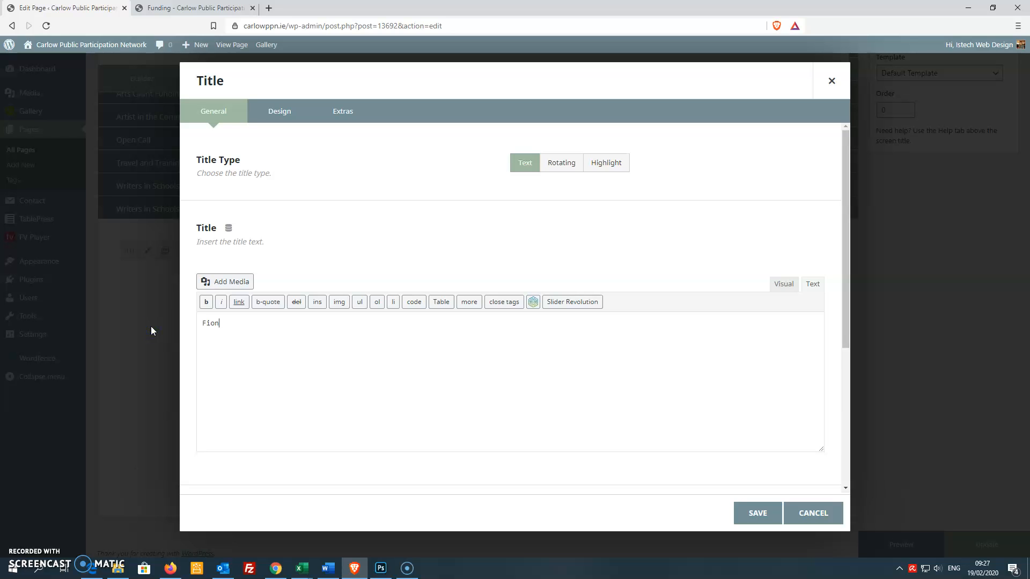
text(Test FD)
key(BackSpace)
text(unding)
click(747, 516)
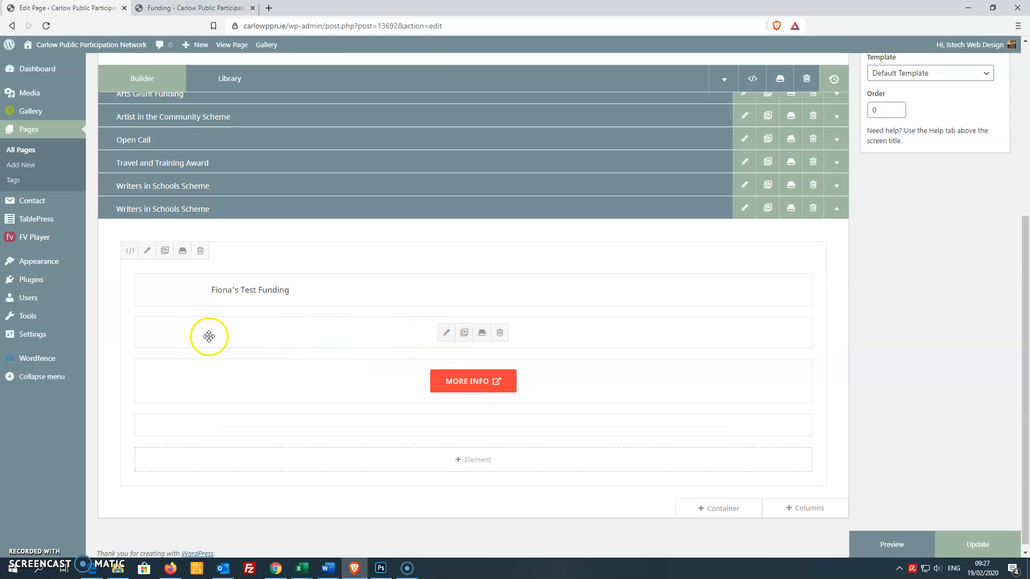
Step: Review the copy's text block content and the More Info button's link
click(449, 333)
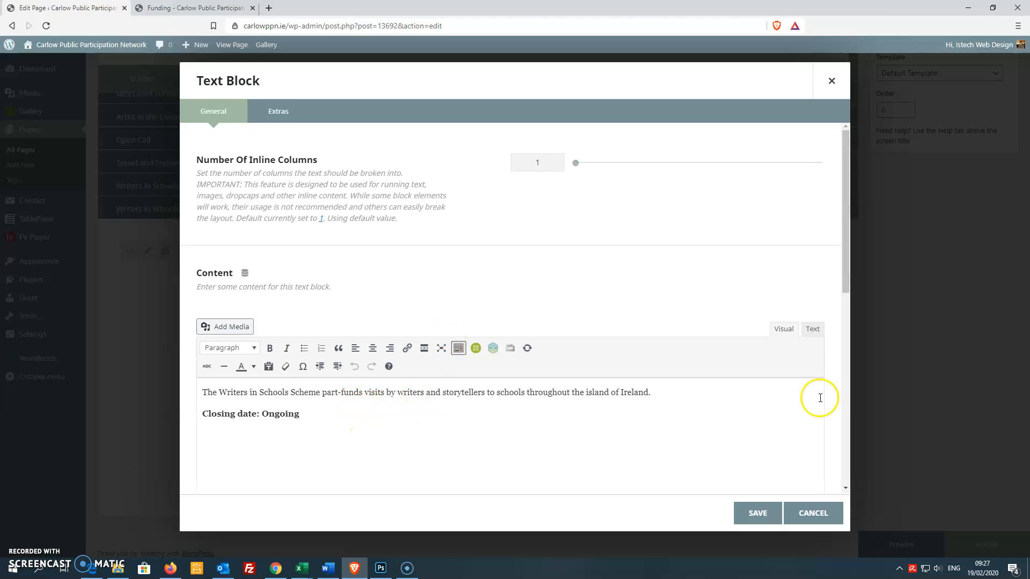
drag(434, 392, 426, 392)
click(752, 515)
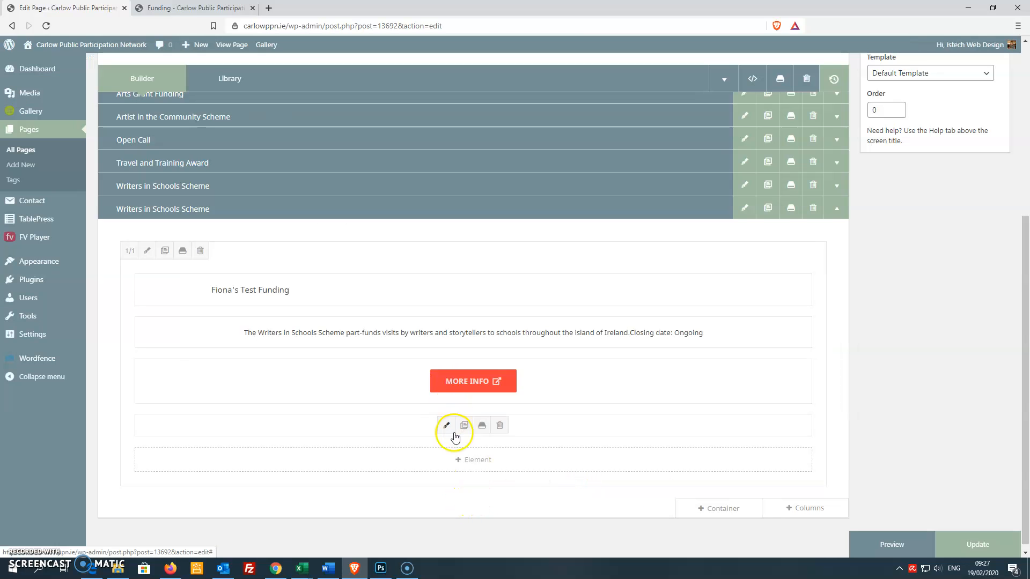
click(447, 384)
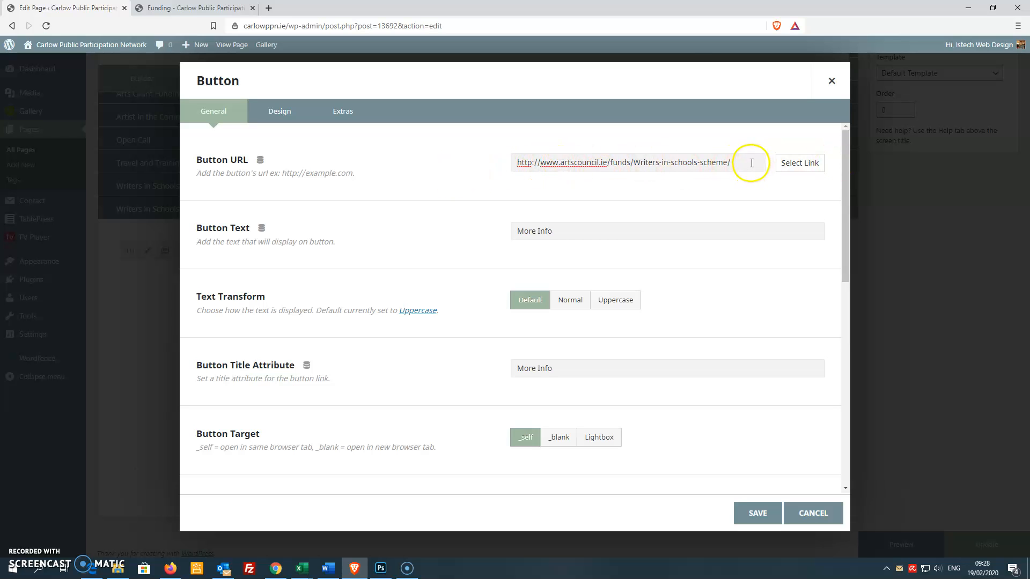
drag(751, 163, 370, 174)
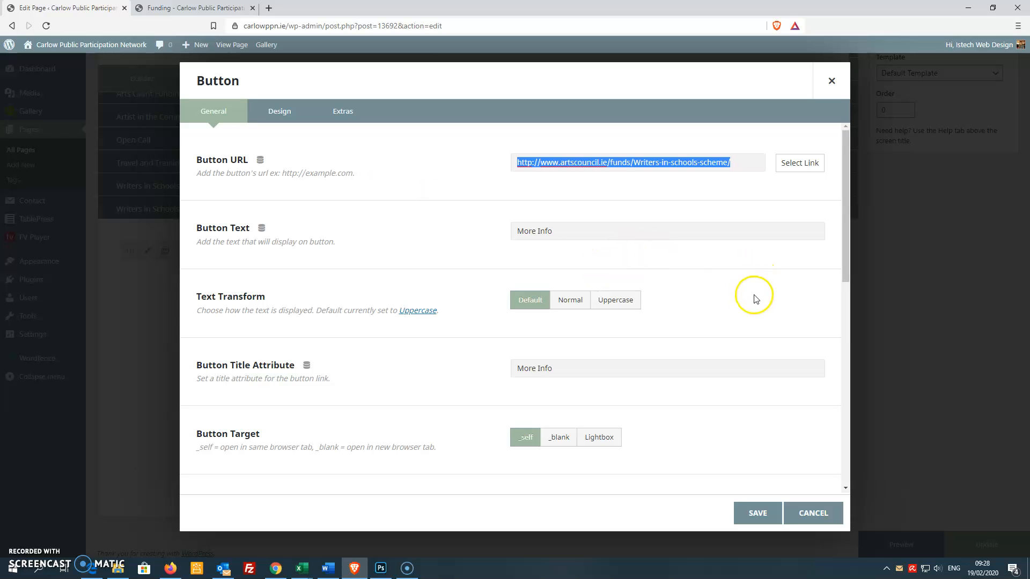
click(763, 514)
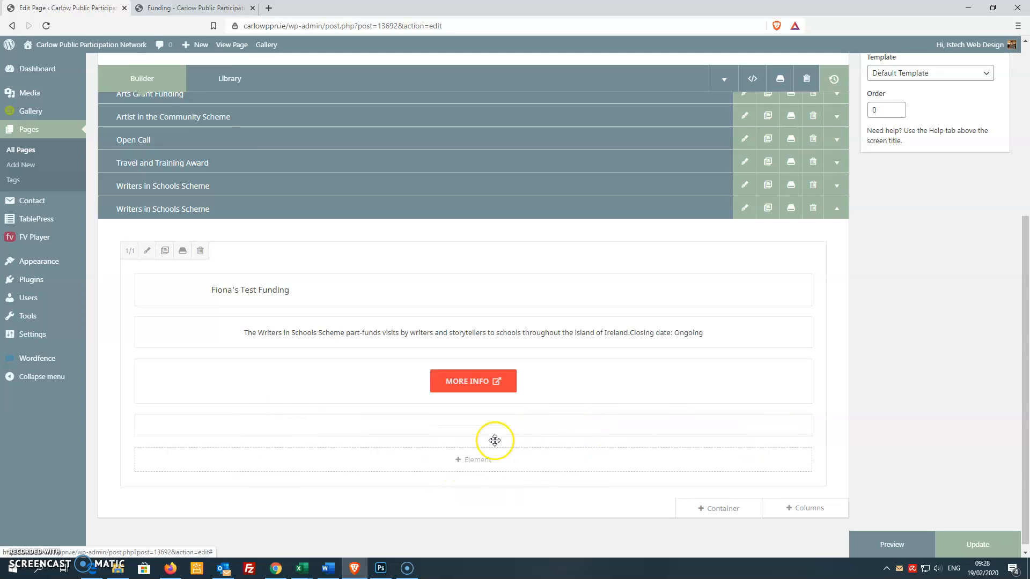
Step: Rename the copied container to a first name followed by 's Test Entry and move it below Social Enterprise Development Fund
scroll(244, 426, up, 2)
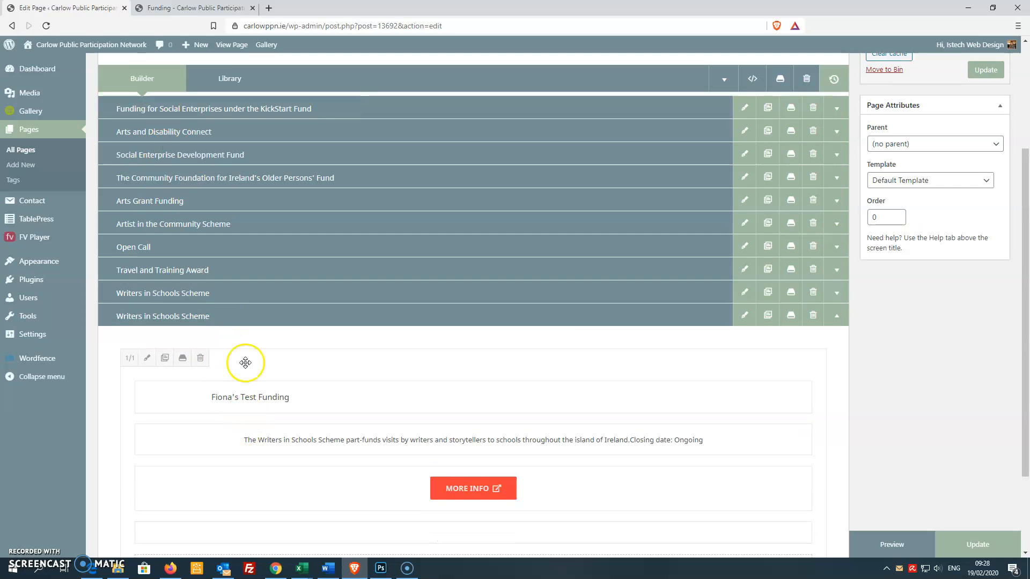
click(837, 317)
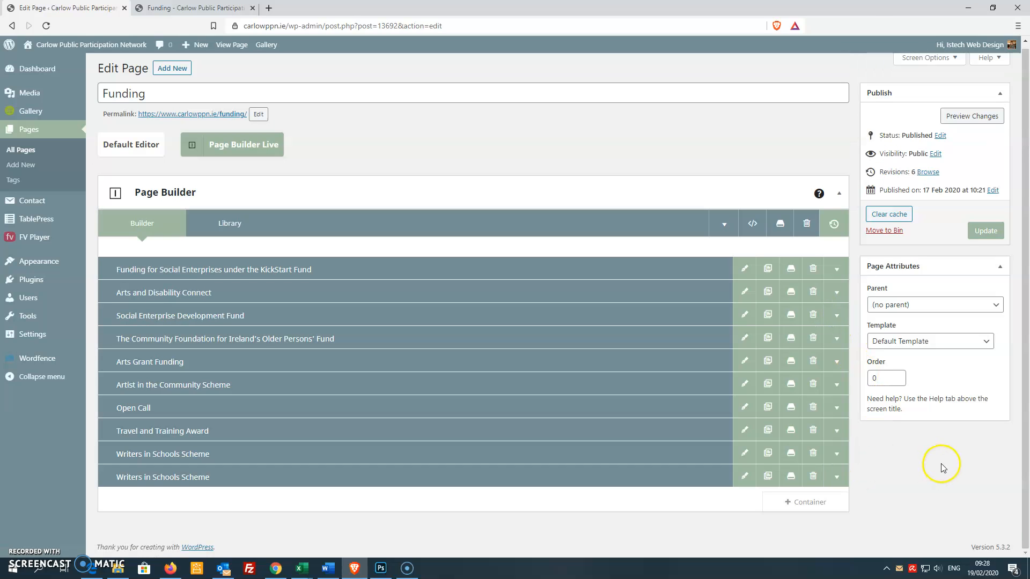
click(223, 477)
drag(223, 476, 111, 478)
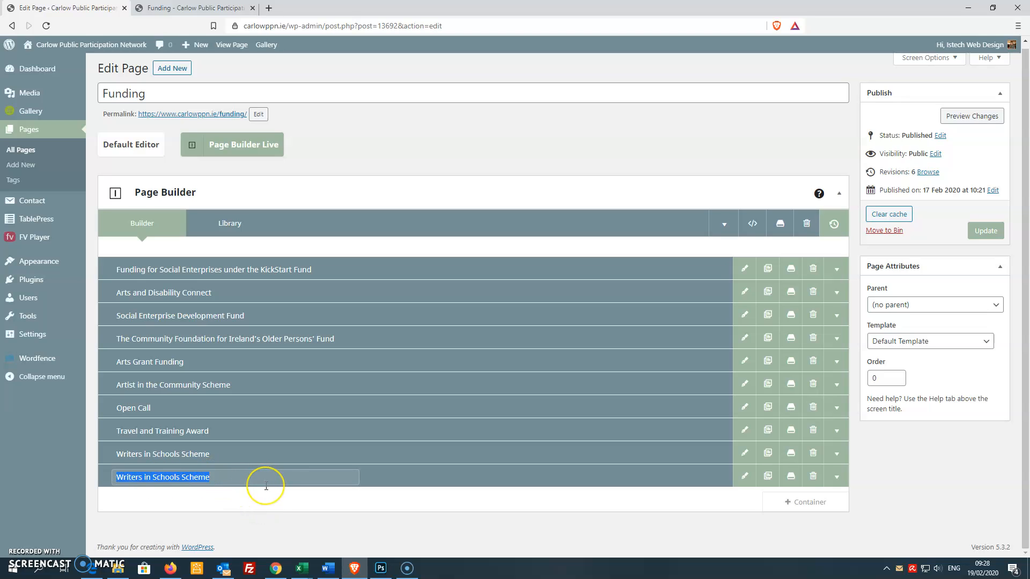
text(Fiona's Test Entry)
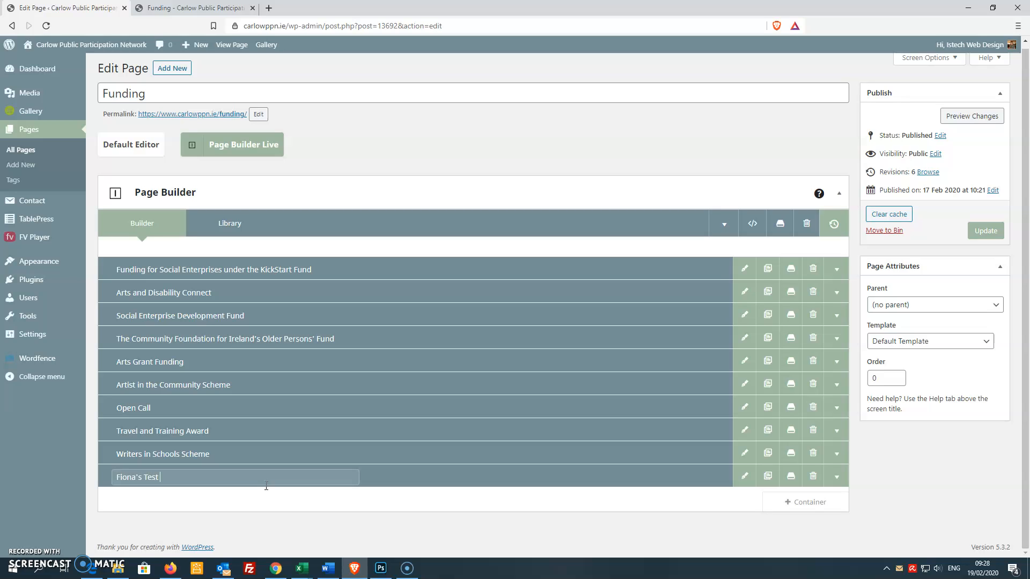
click(331, 508)
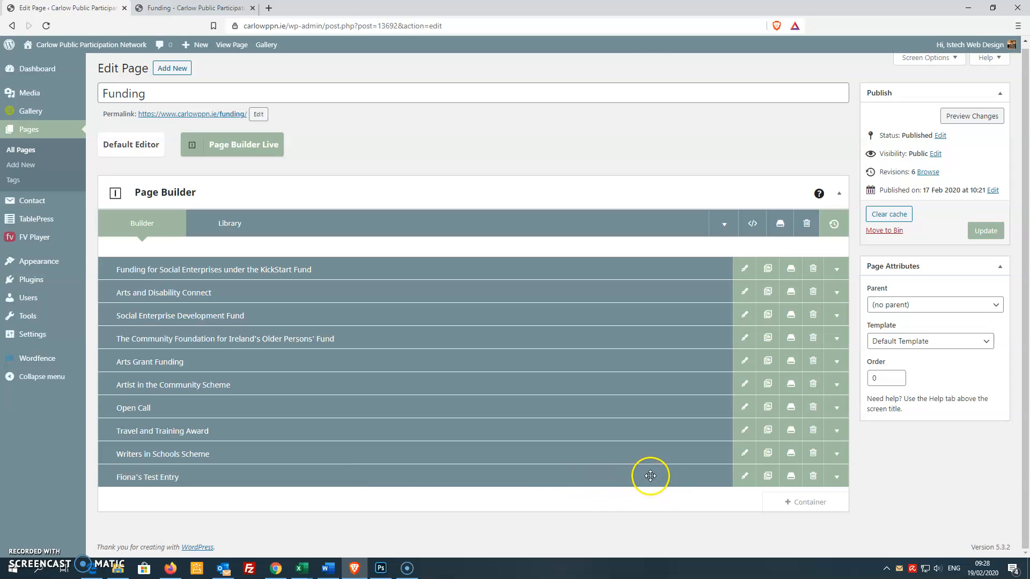
drag(649, 410, 651, 342)
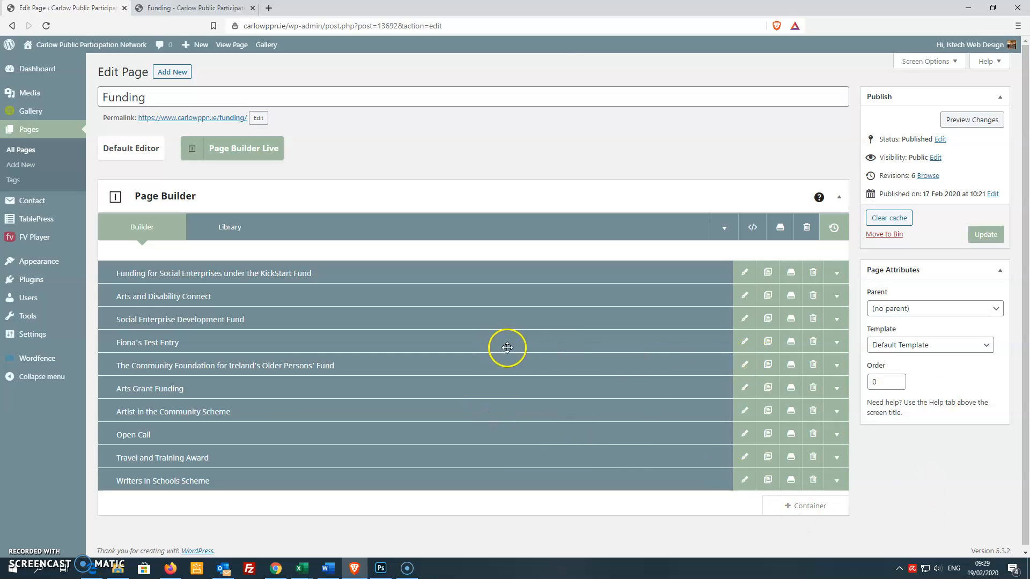
Step: Delete the test container and update the Funding page
click(812, 342)
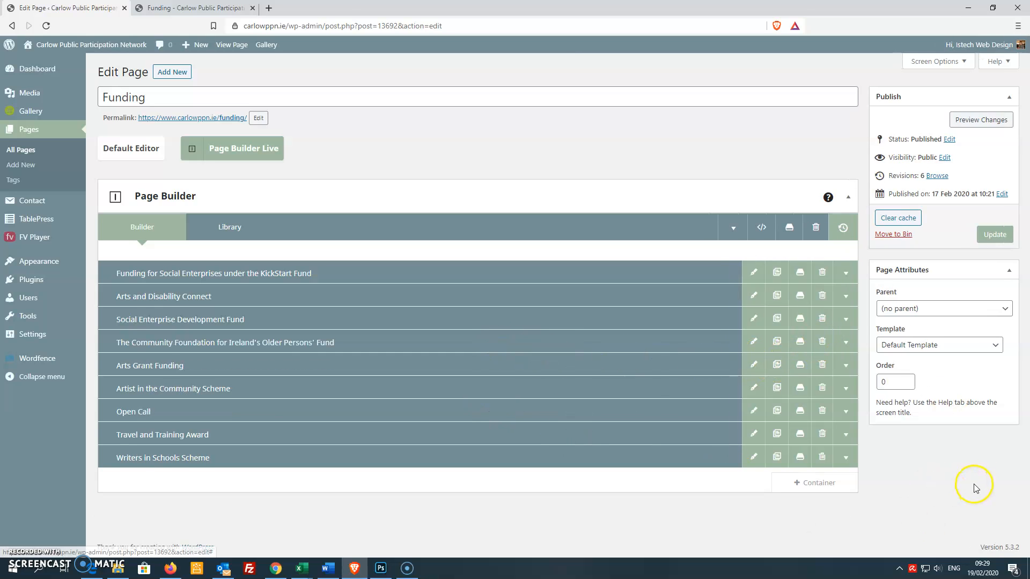
click(989, 237)
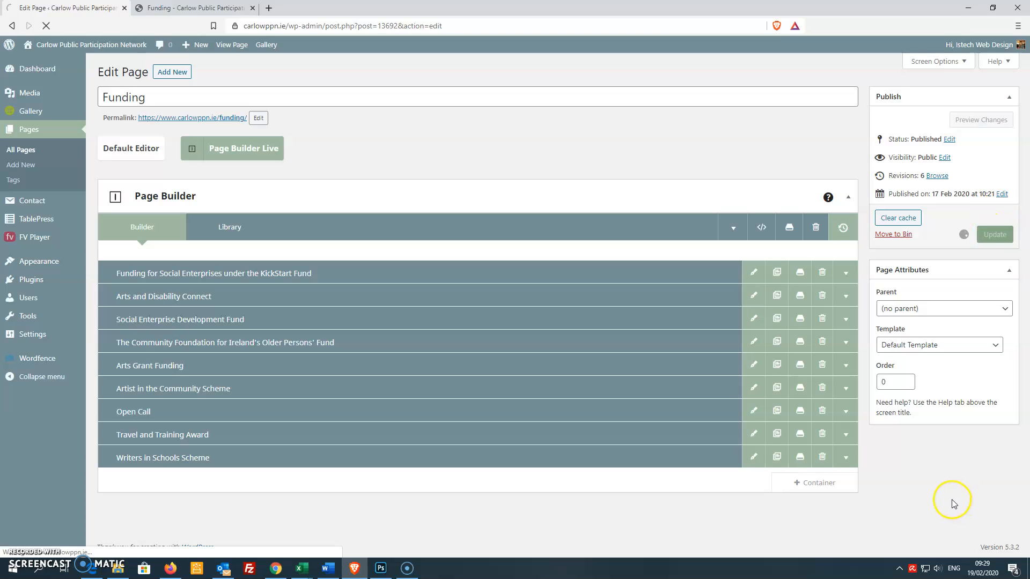